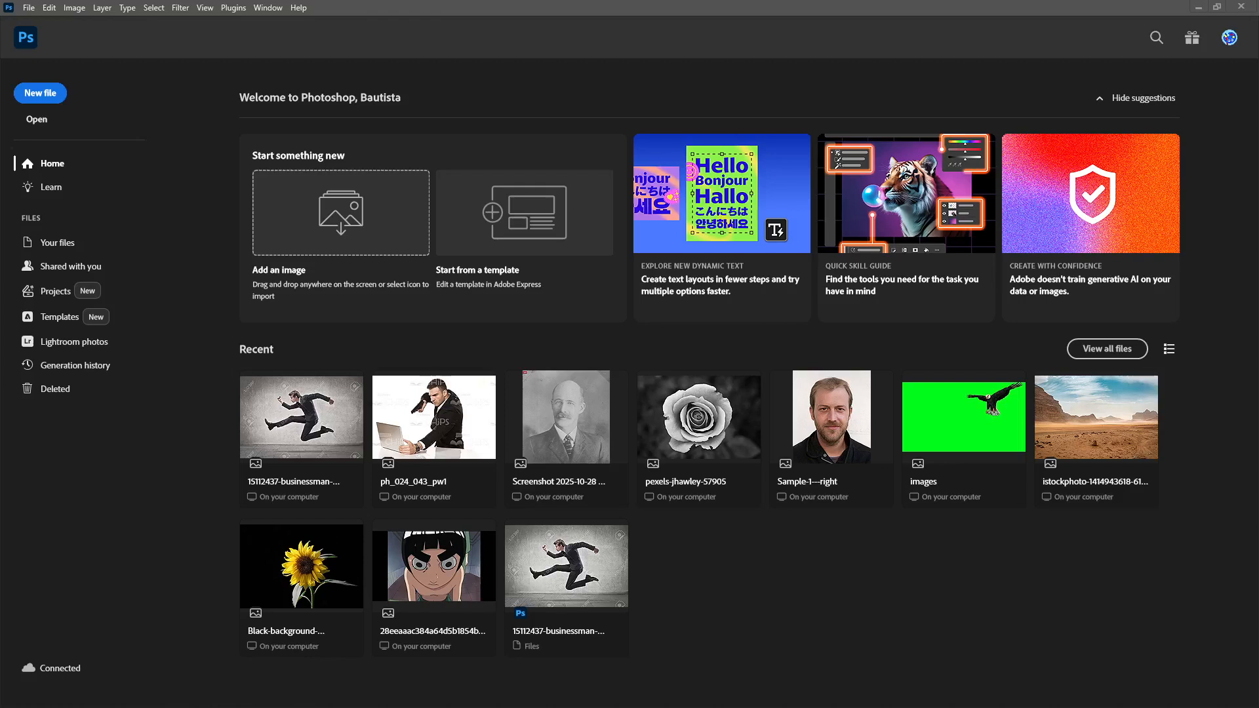
Create a new 16 x 12 cm document at 118.11 pixels/centimeter in RGB Color mode with a white background
click(28, 8)
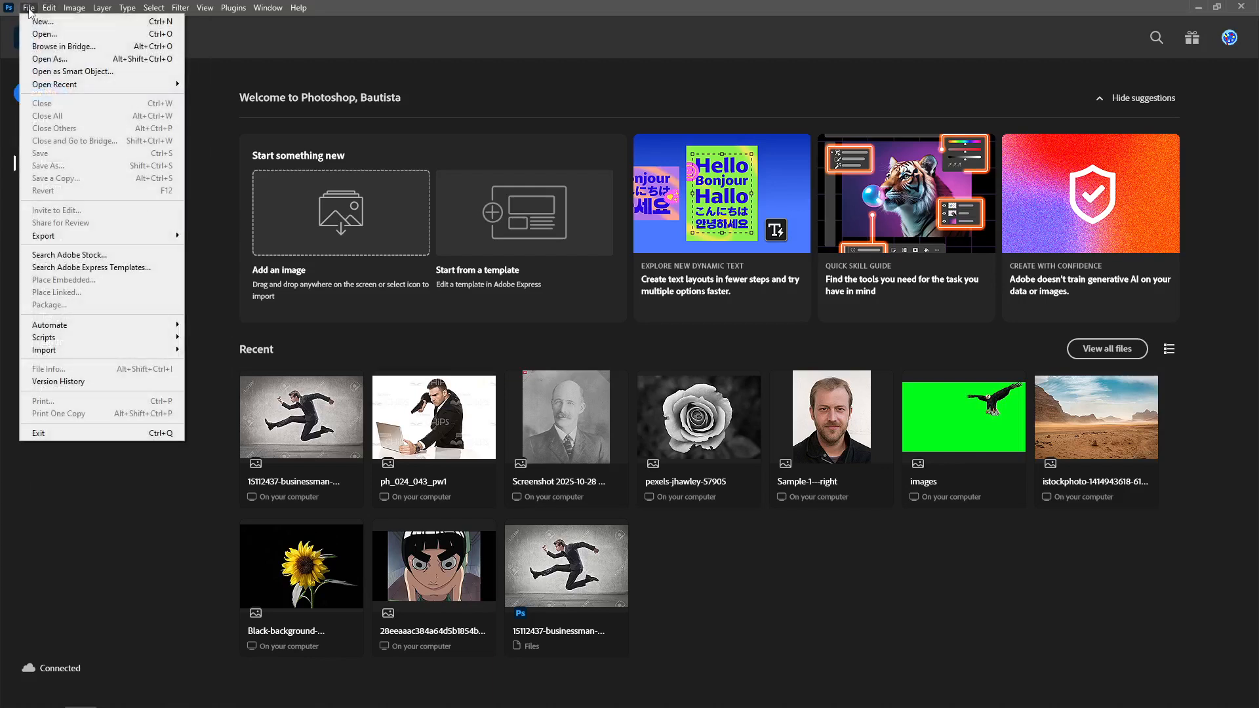
click(36, 25)
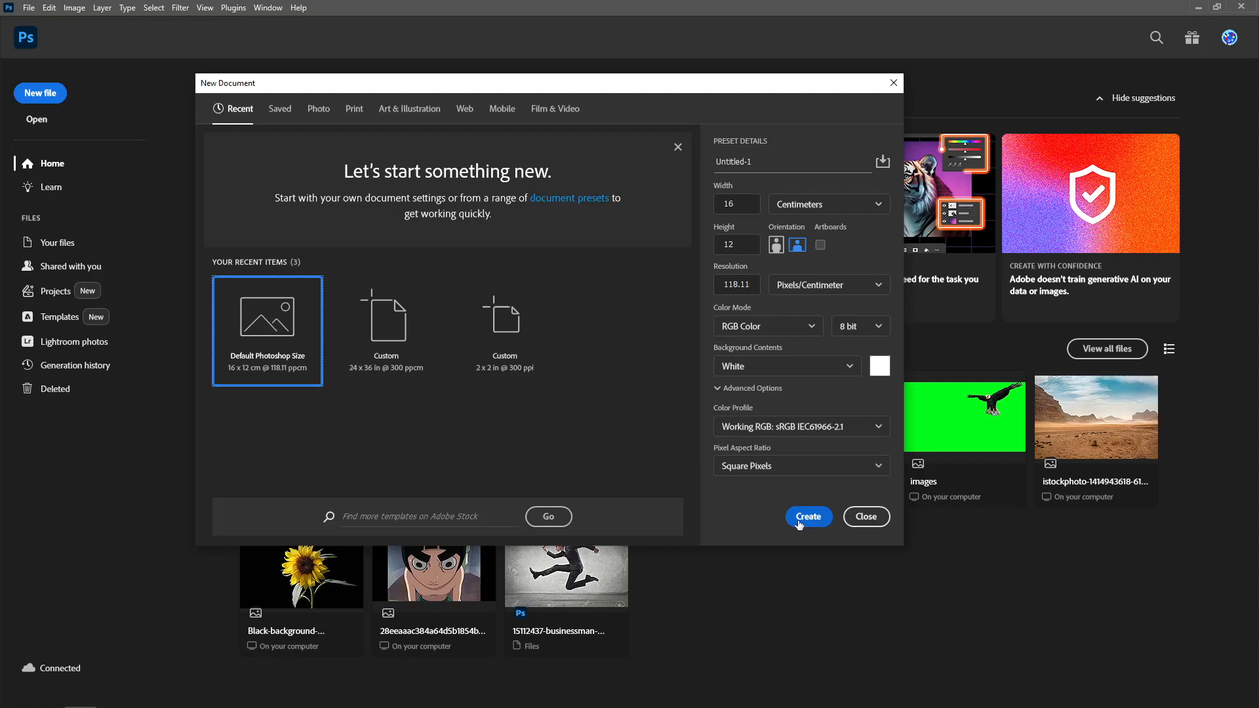
click(795, 332)
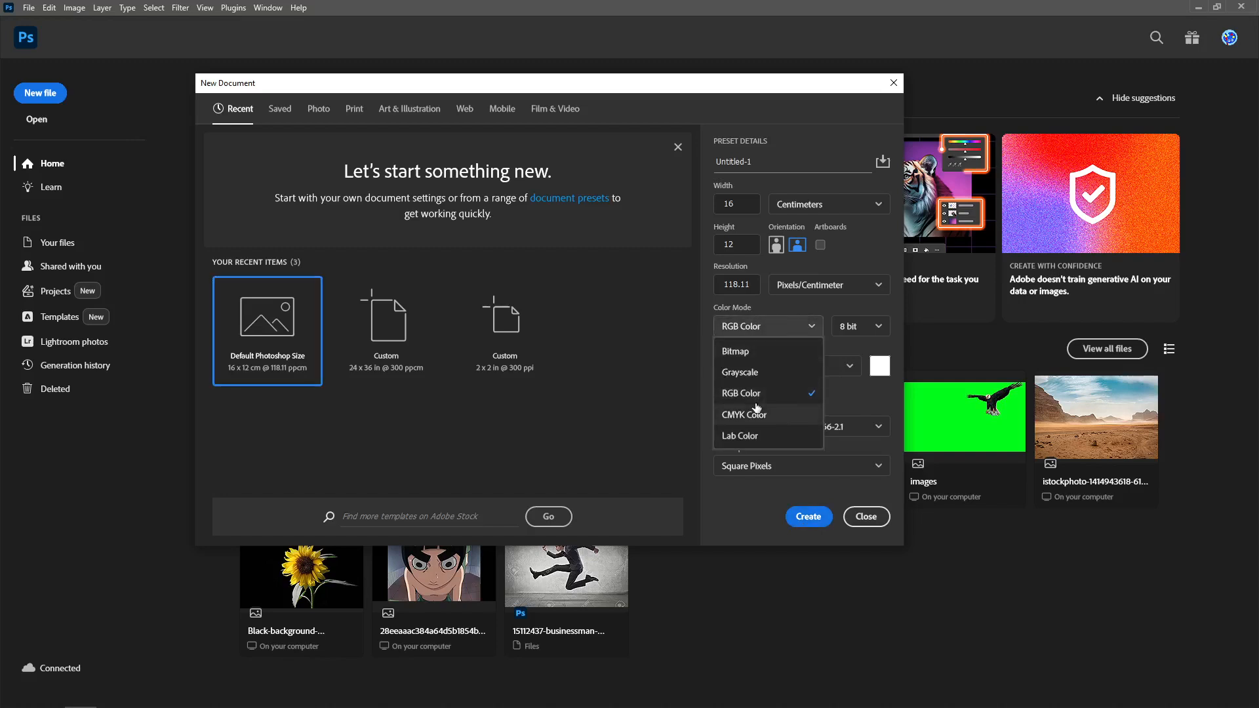
click(757, 417)
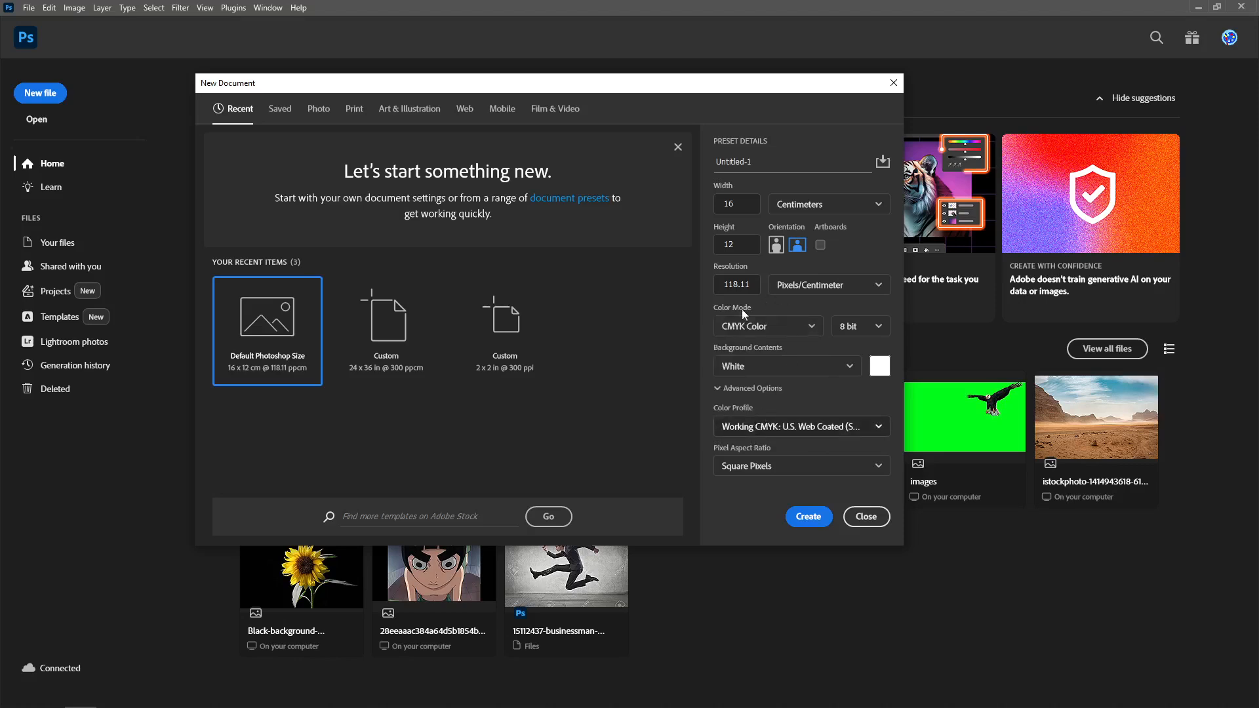
click(805, 328)
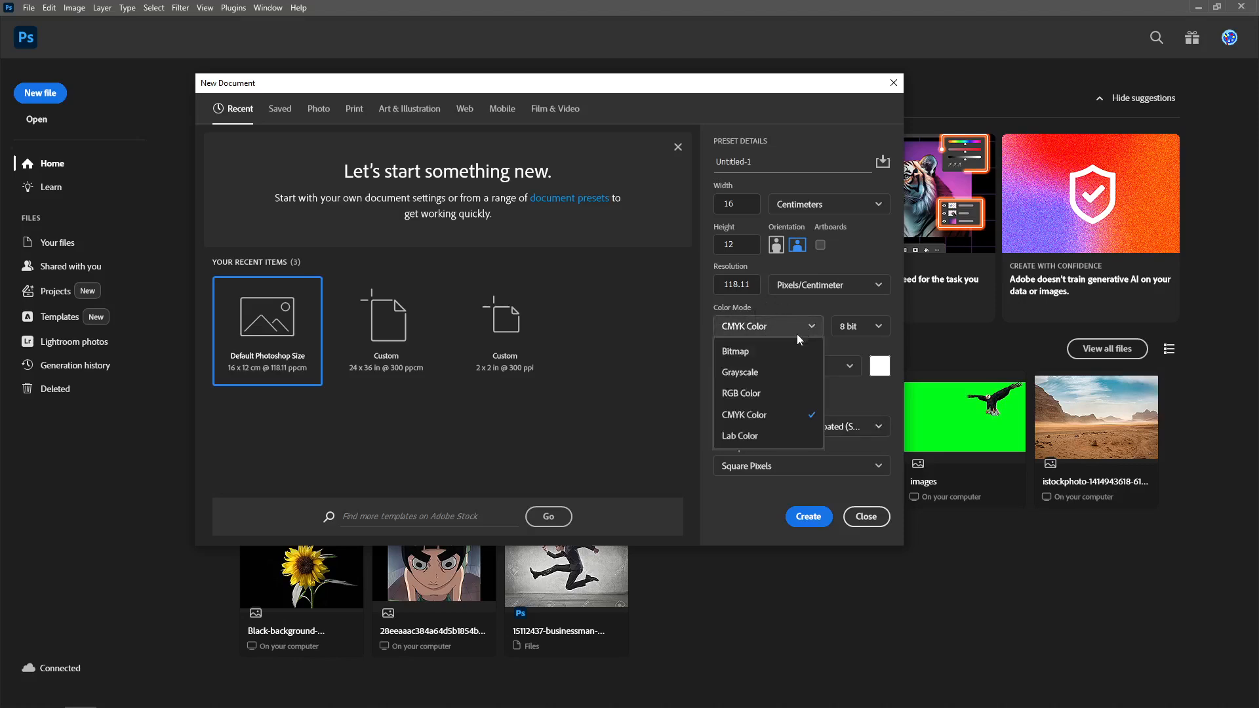
click(760, 395)
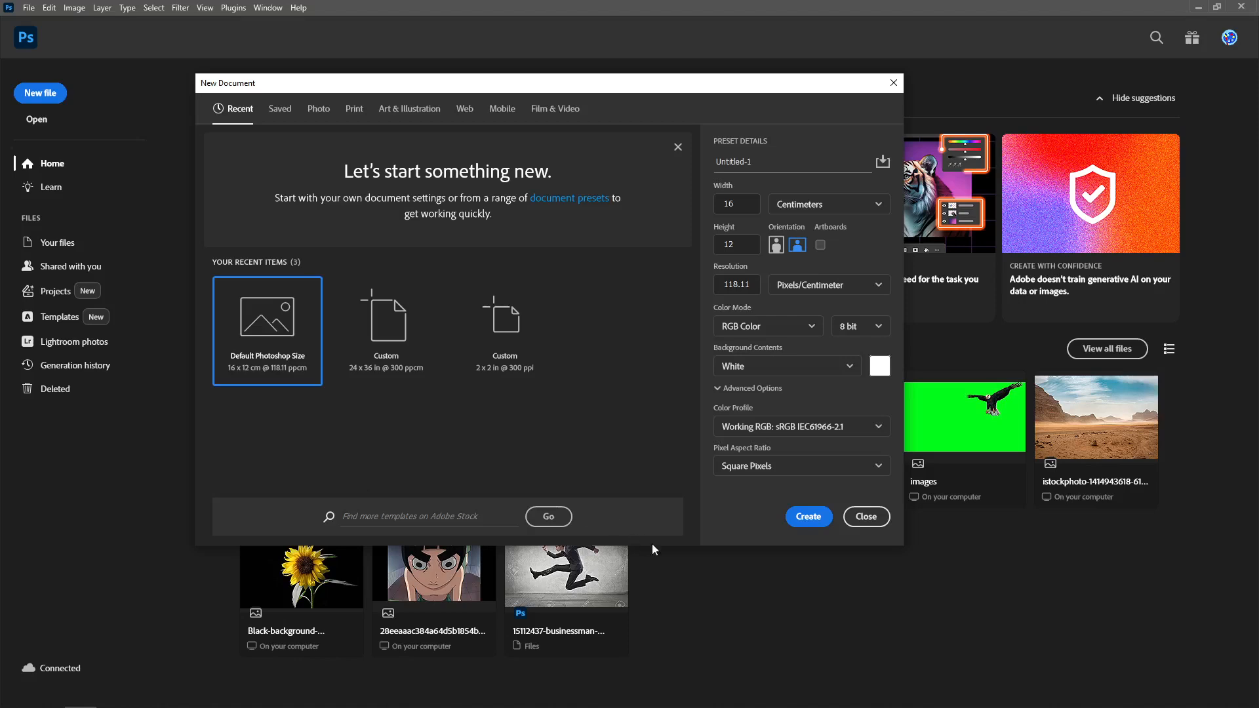
click(817, 517)
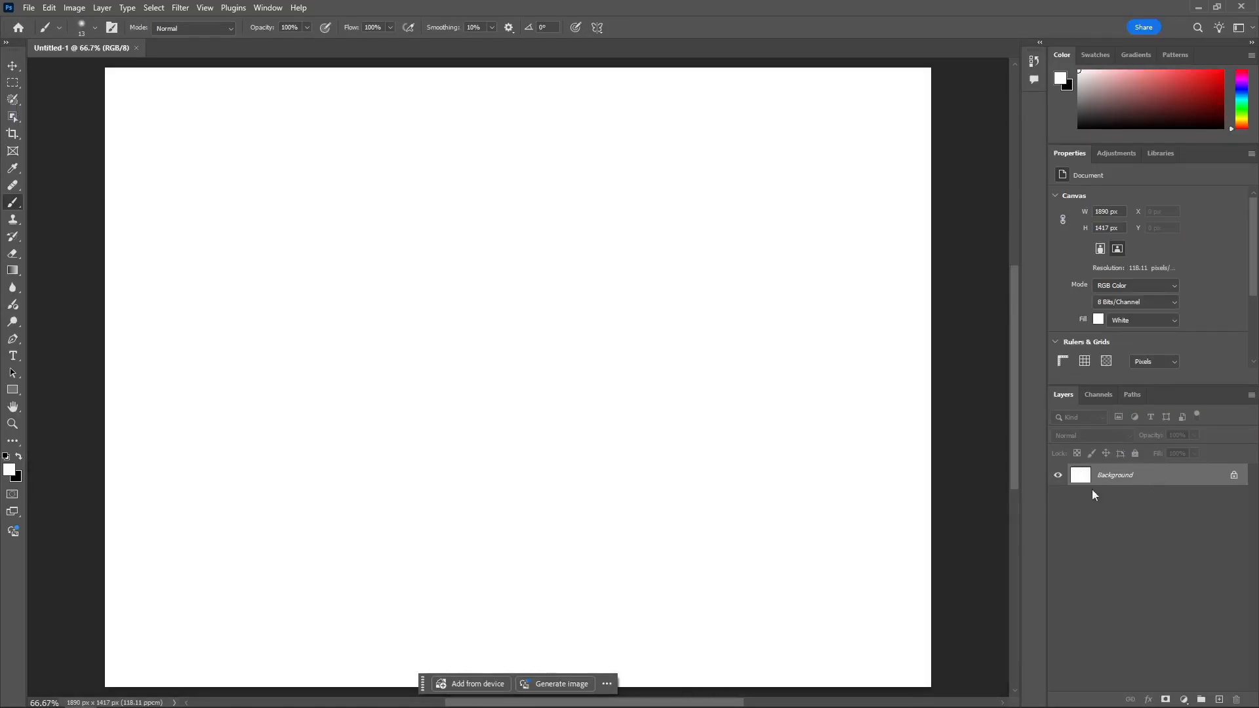
Add a new layer above the background and name it "Gradient Background"
click(1219, 699)
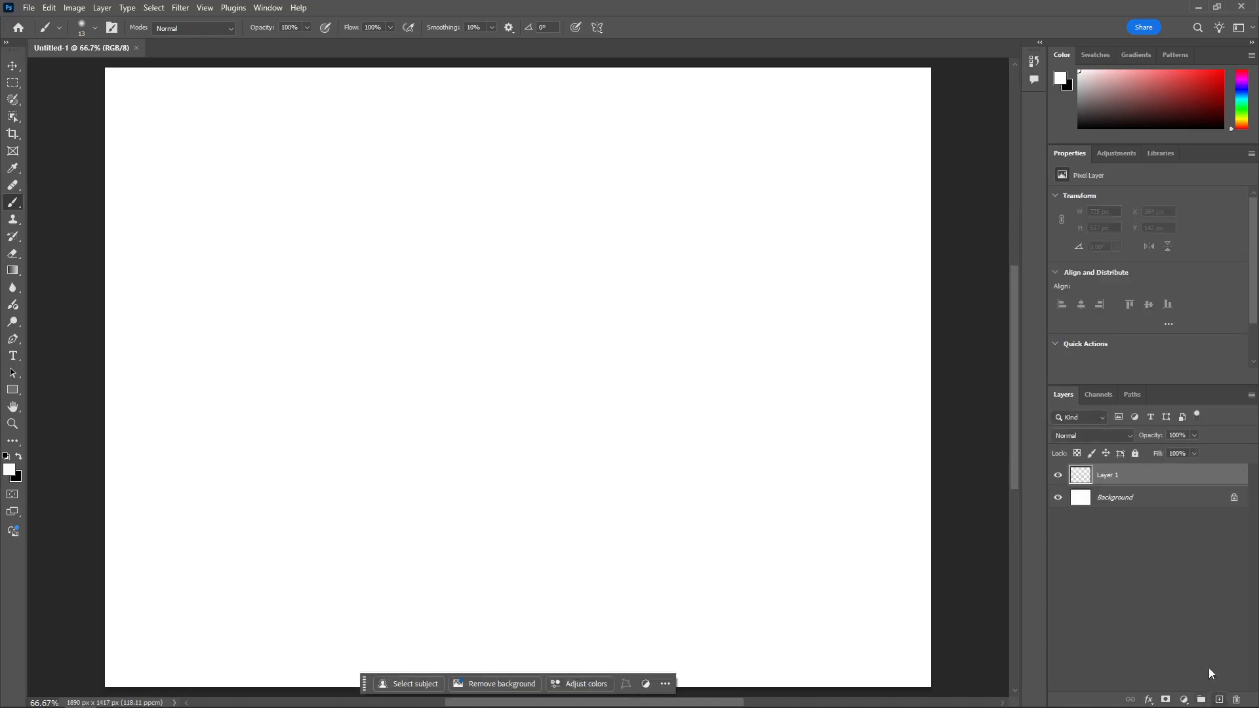
double_click(1135, 482)
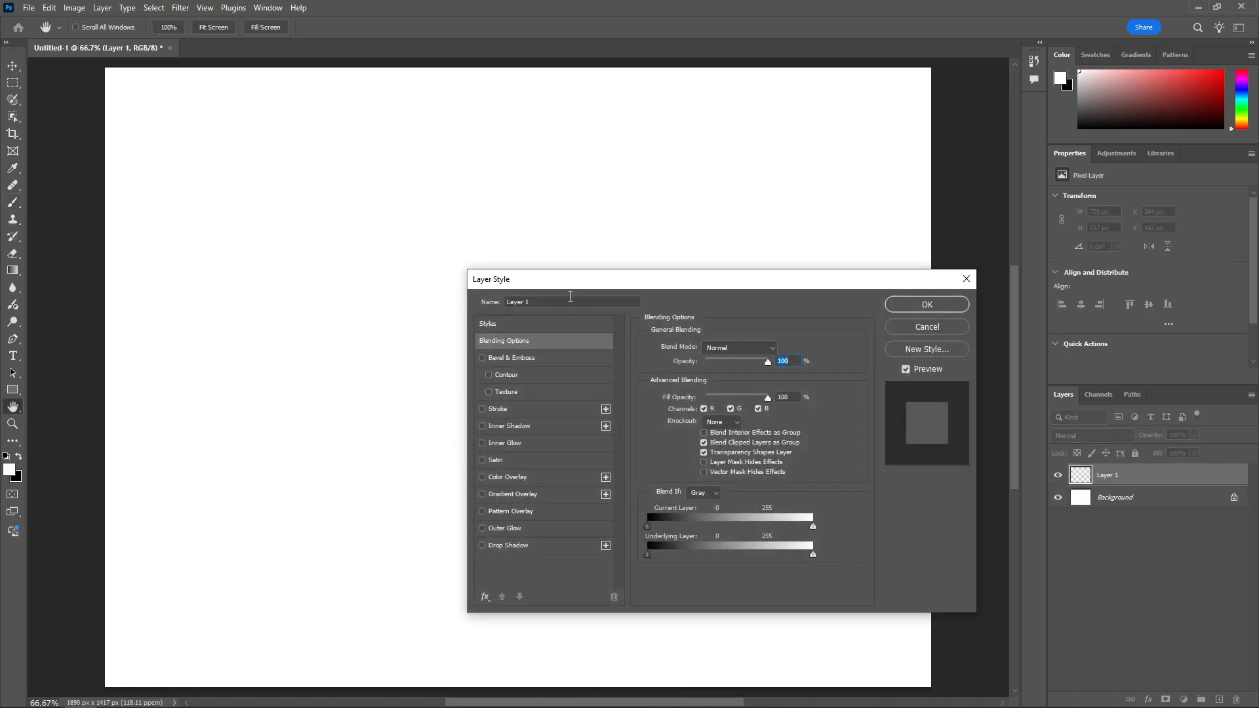
drag(571, 301, 449, 299)
text(Gradient BV)
key(BackSpace)
text(ackground)
key(Return)
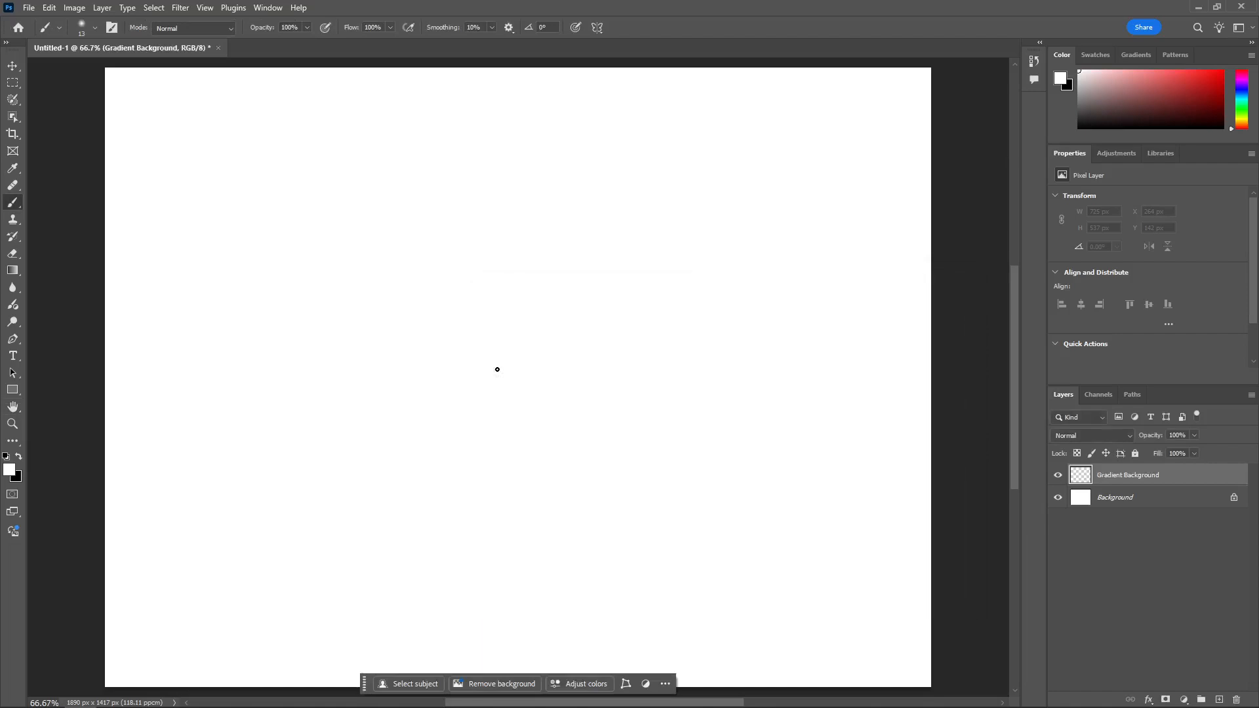
Draw a linear gradient diagonally from the canvas's upper-left to its lower-right corner, using the third preset of the Blues group
key(g)
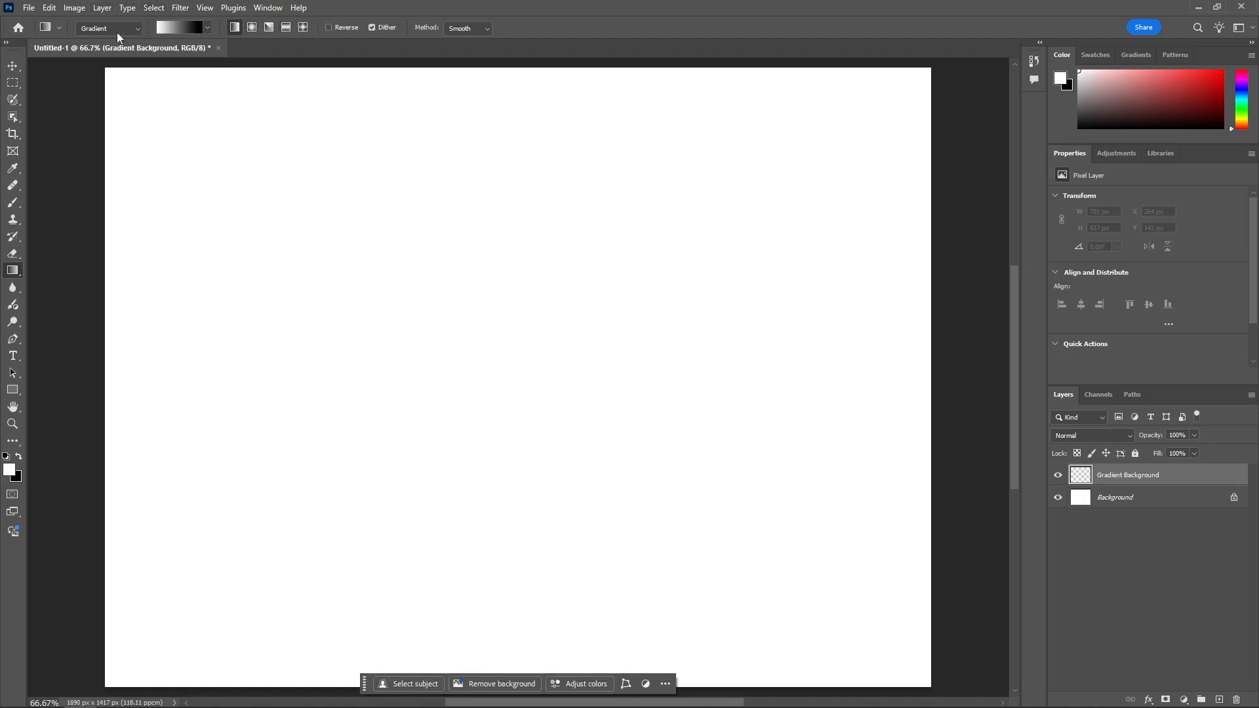
click(208, 29)
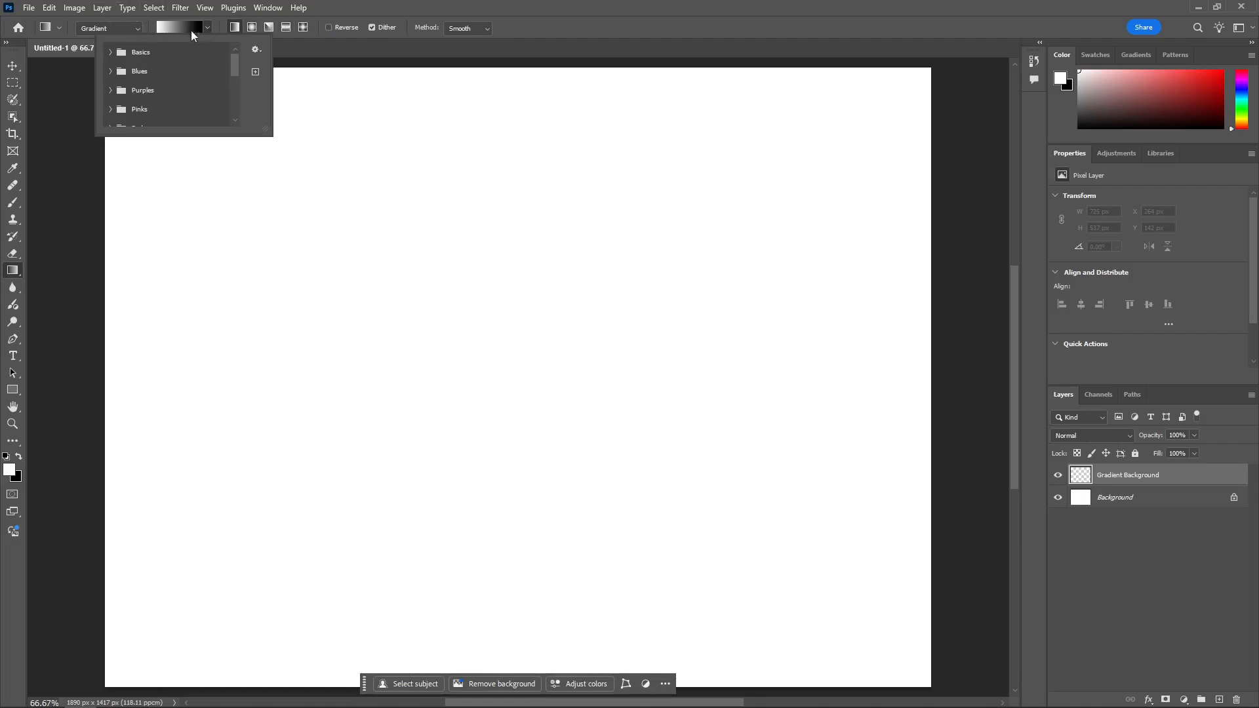
click(149, 77)
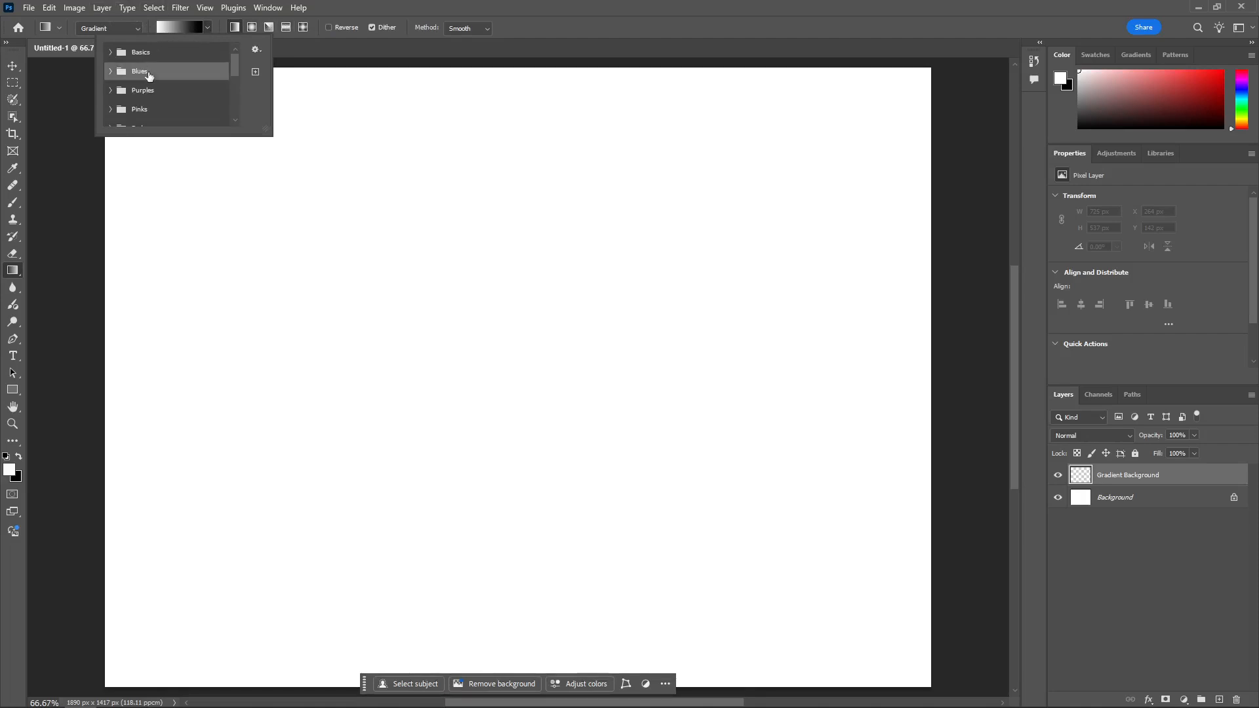
click(110, 73)
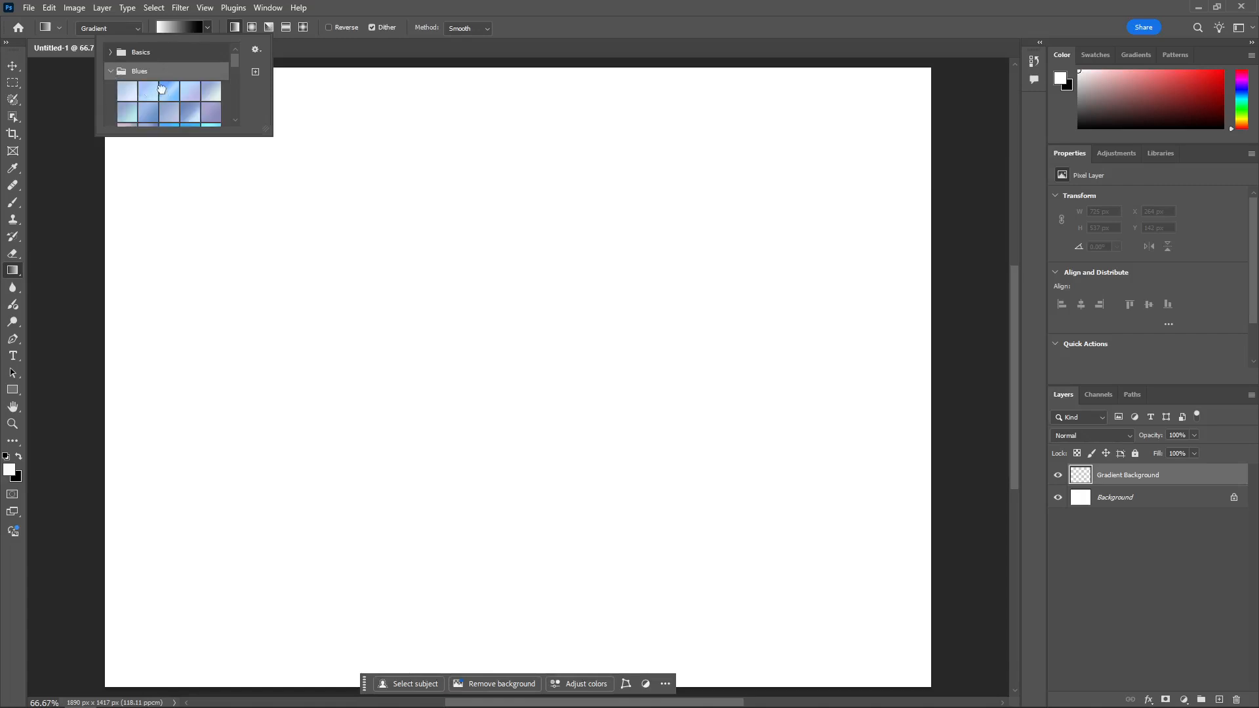
click(171, 91)
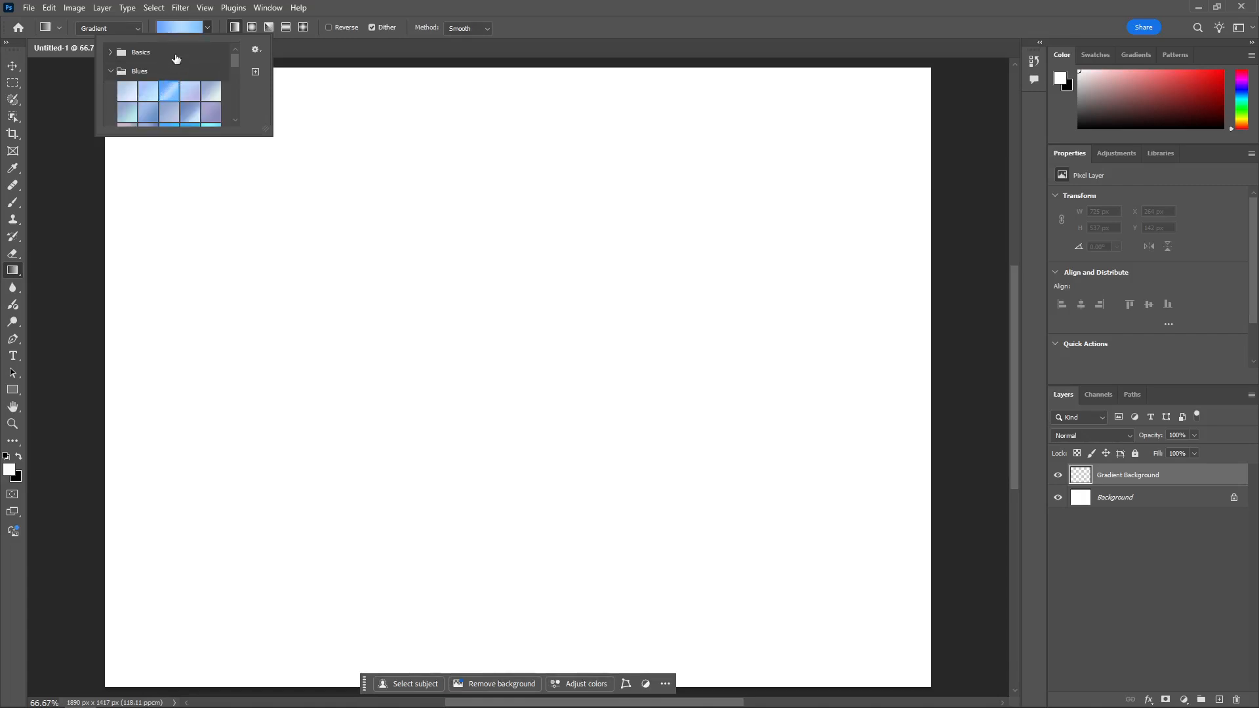
click(311, 44)
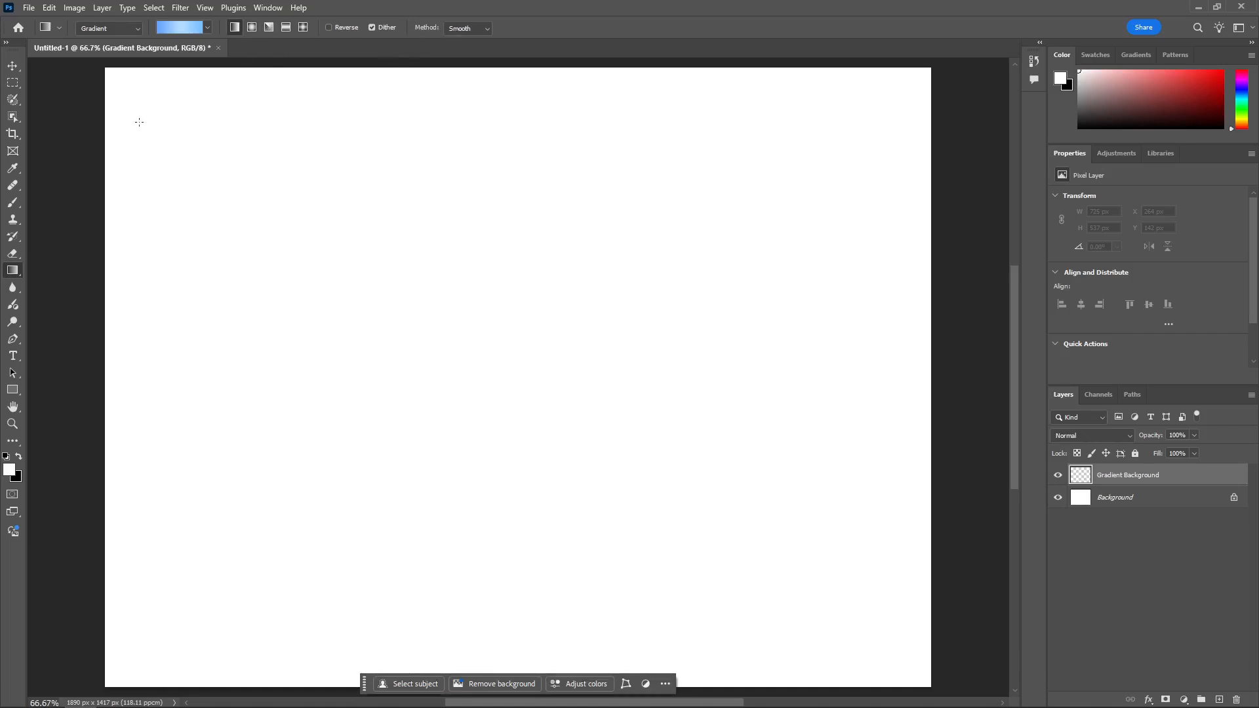
drag(135, 120, 923, 646)
Move both midpoints of the gradient closer to its central color stop to narrow the light band
scroll(721, 413, down, 1)
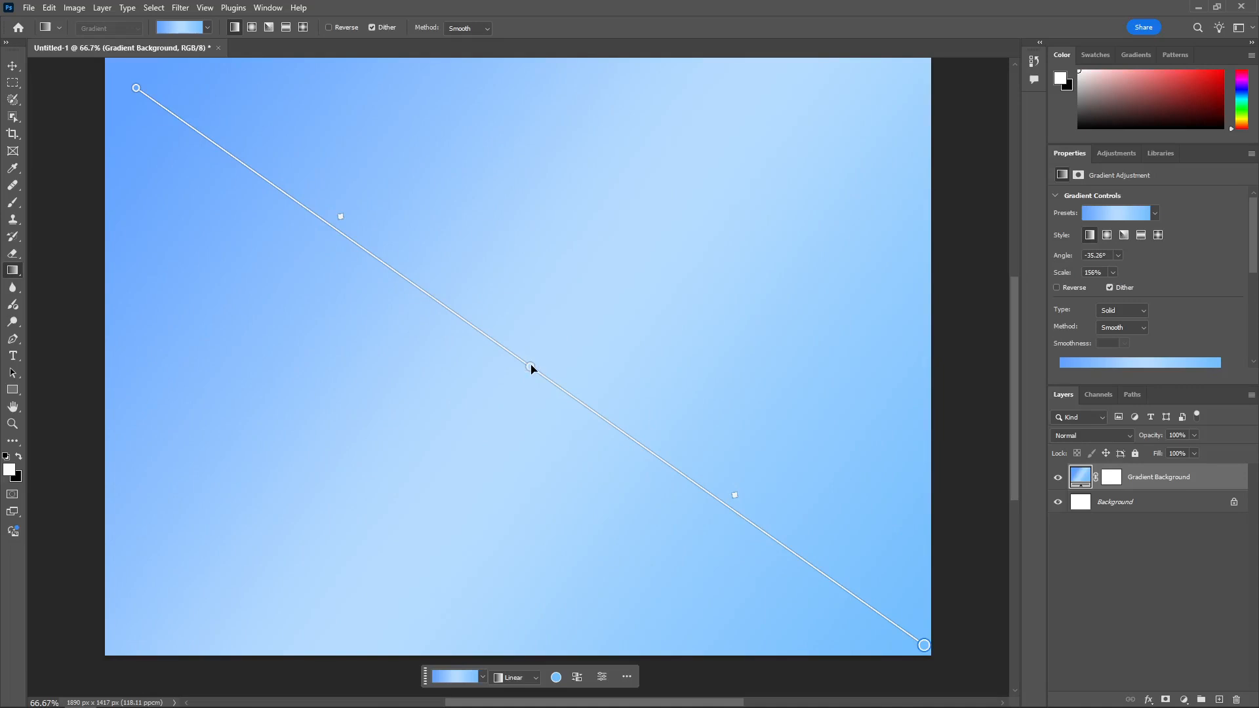
mouse_move(531, 367)
mouse_down()
mouse_move(478, 328)
mouse_move(581, 340)
mouse_move(651, 275)
mouse_move(522, 382)
mouse_up()
drag(341, 218, 409, 245)
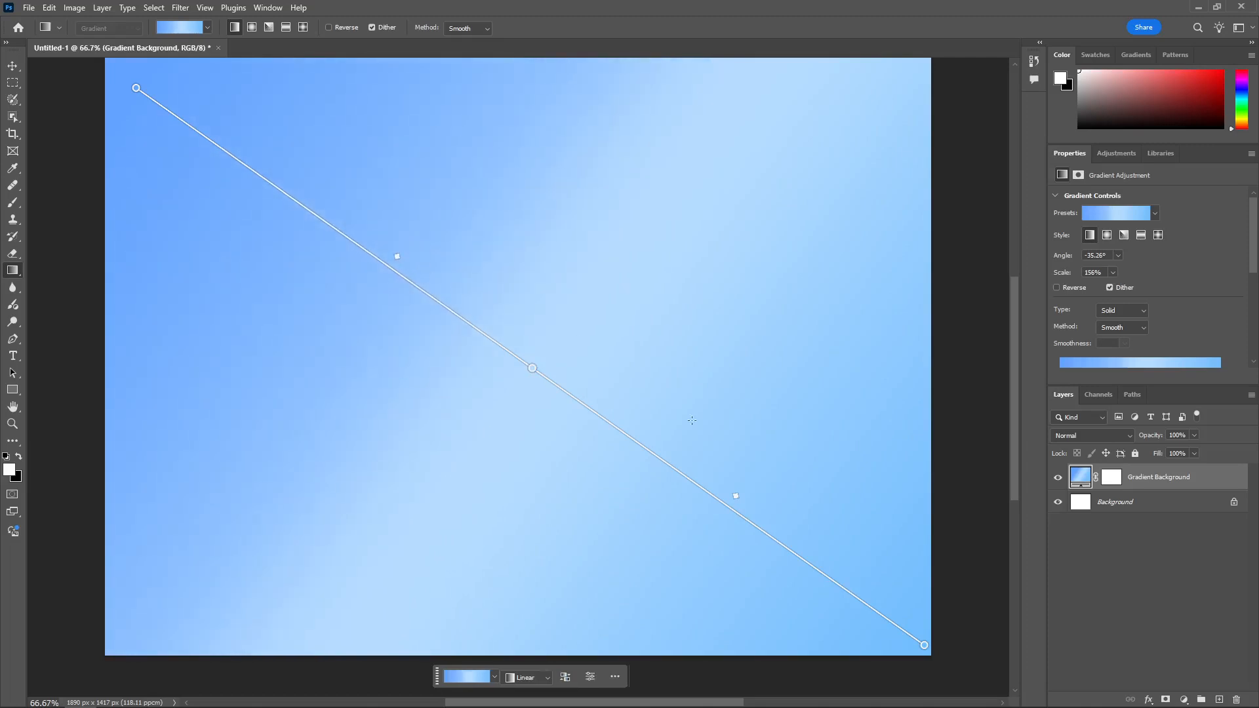
drag(736, 501, 656, 424)
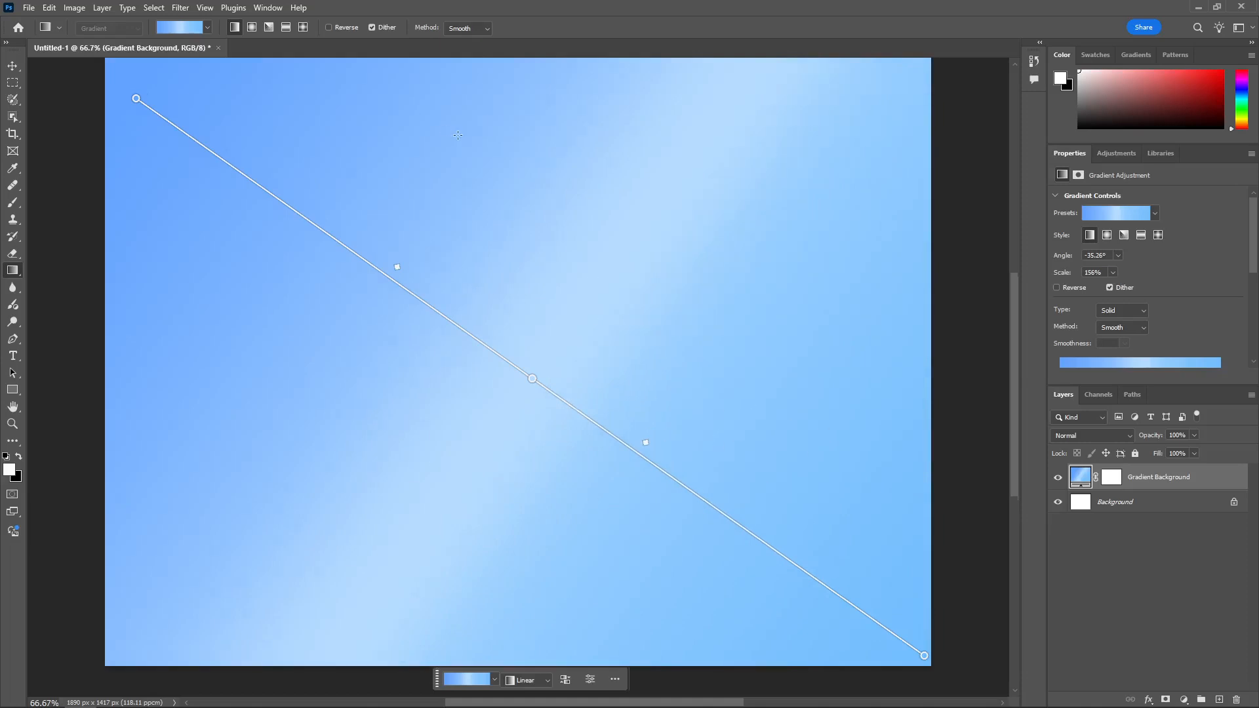
scroll(334, 61, up, 1)
scroll(321, 61, up, 1)
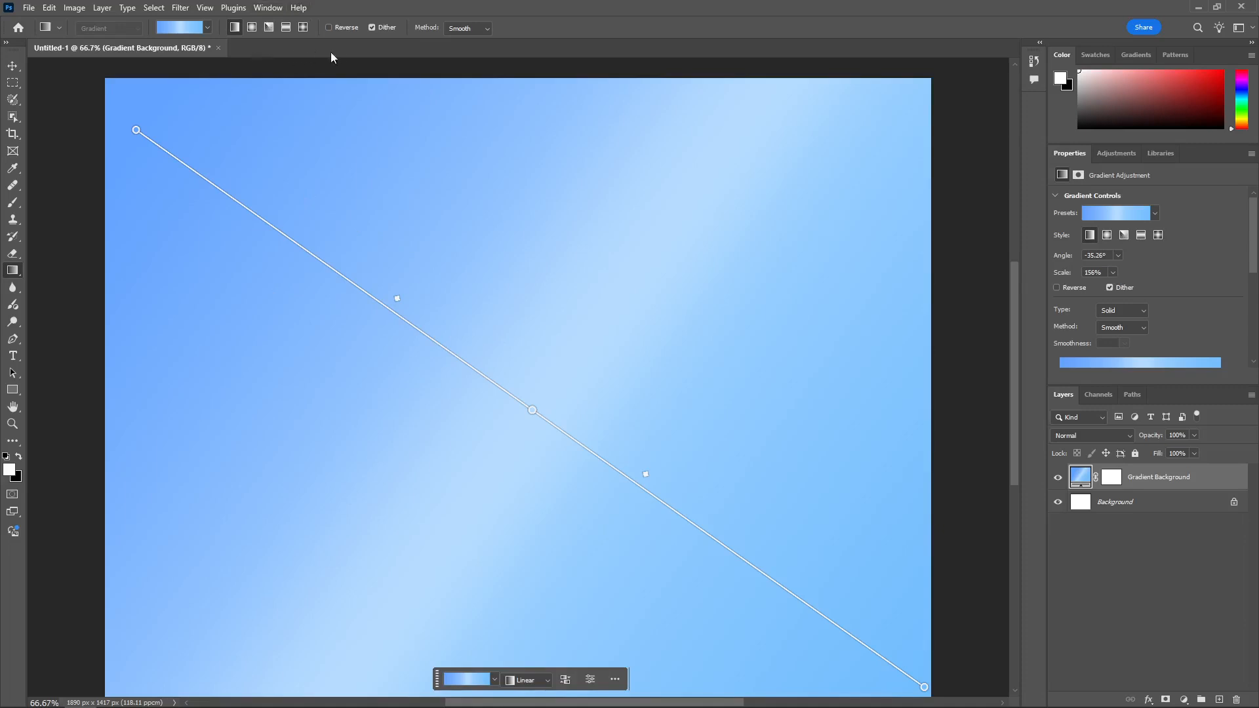
click(376, 26)
click(371, 29)
click(30, 9)
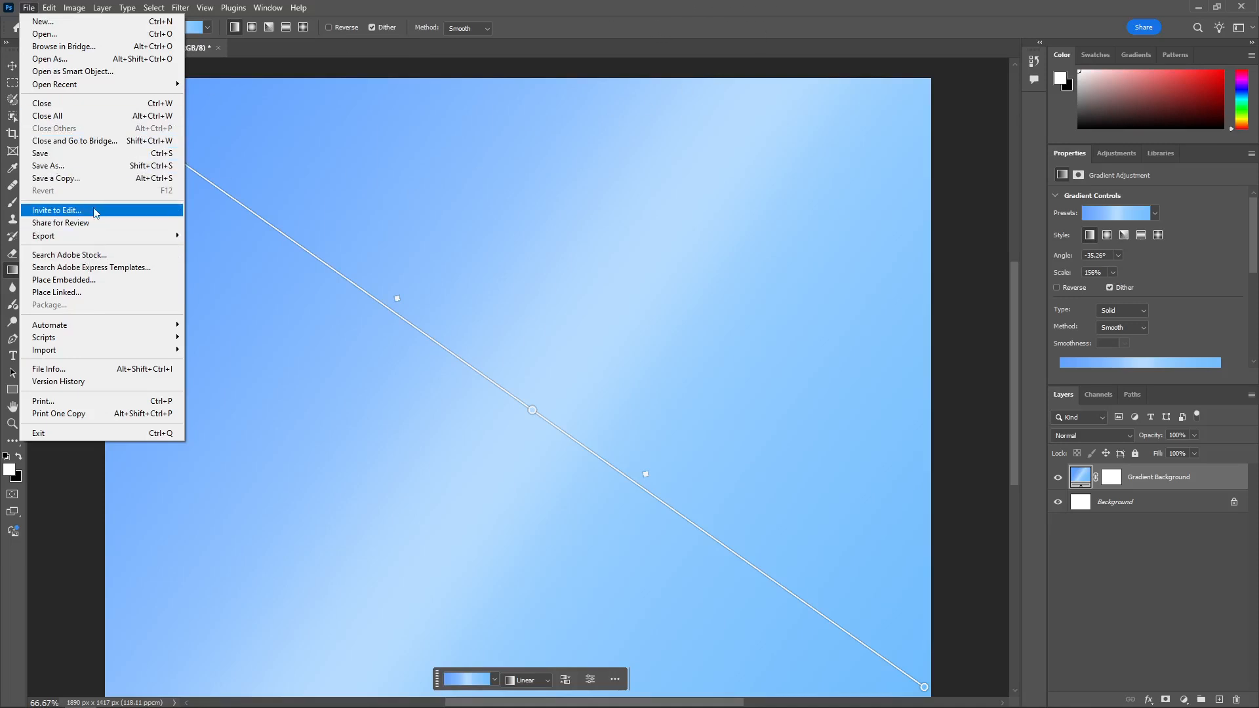
mouse_move(90, 237)
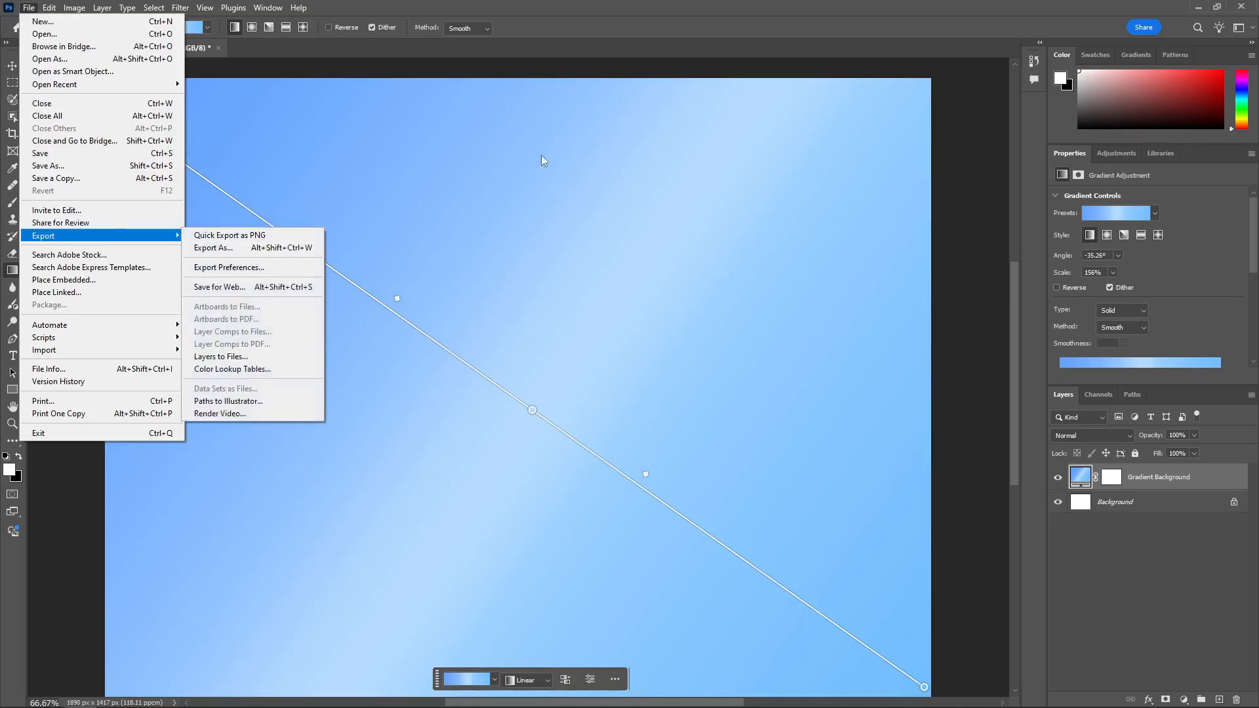
click(735, 5)
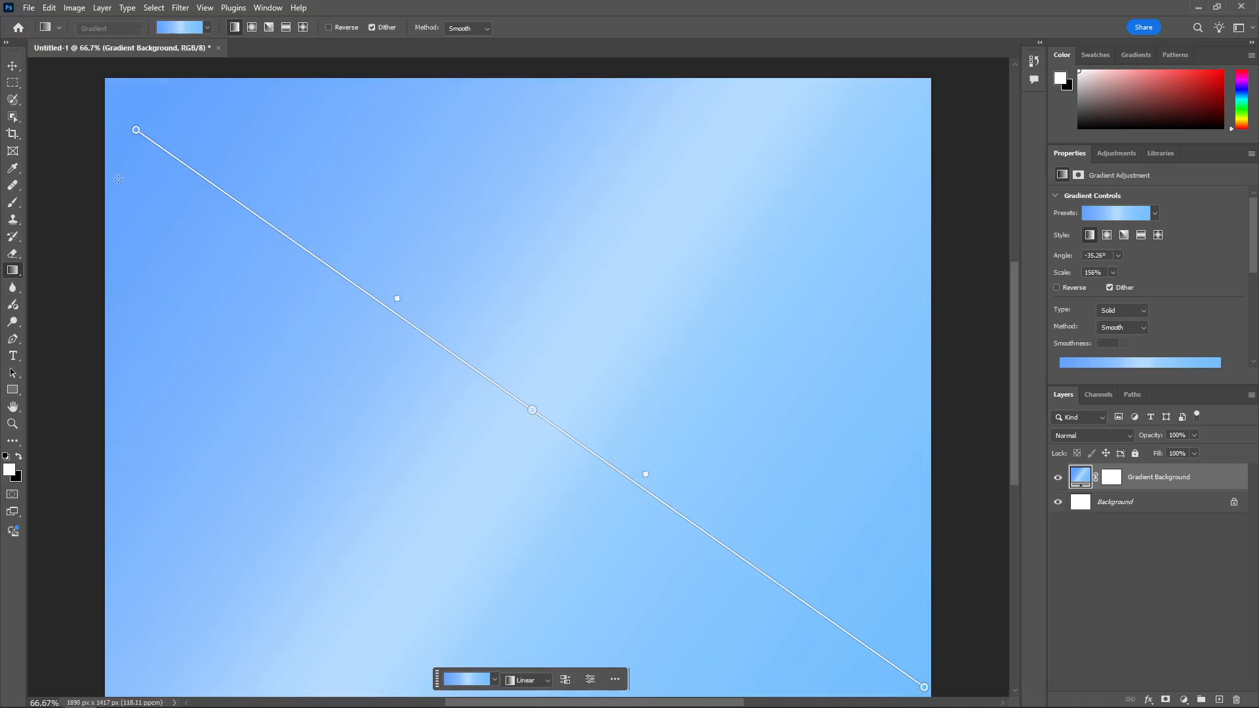